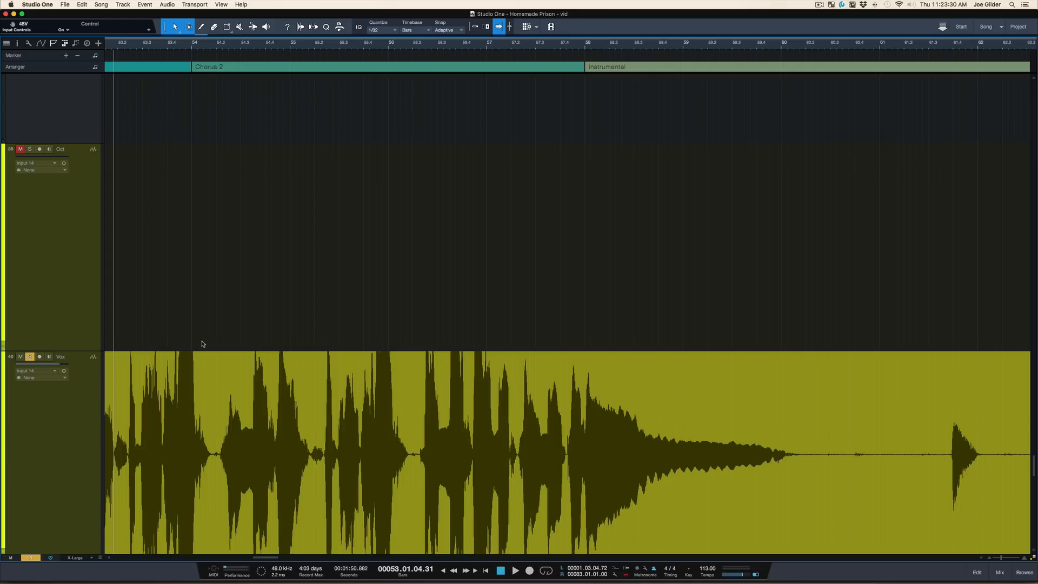
Solo the Vox track and play its vocal through Chorus 2 into the start of the Instrumental section
{"action": "left_click", "coordinate": [30, 357]}
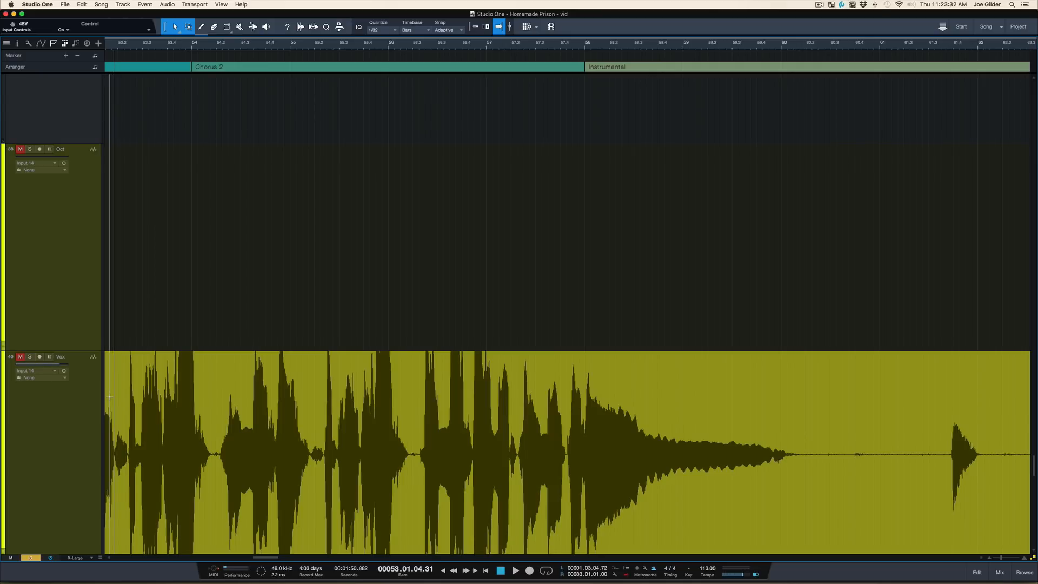
{"action": "left_click", "coordinate": [87, 411]}
{"action": "key", "text": "s"}
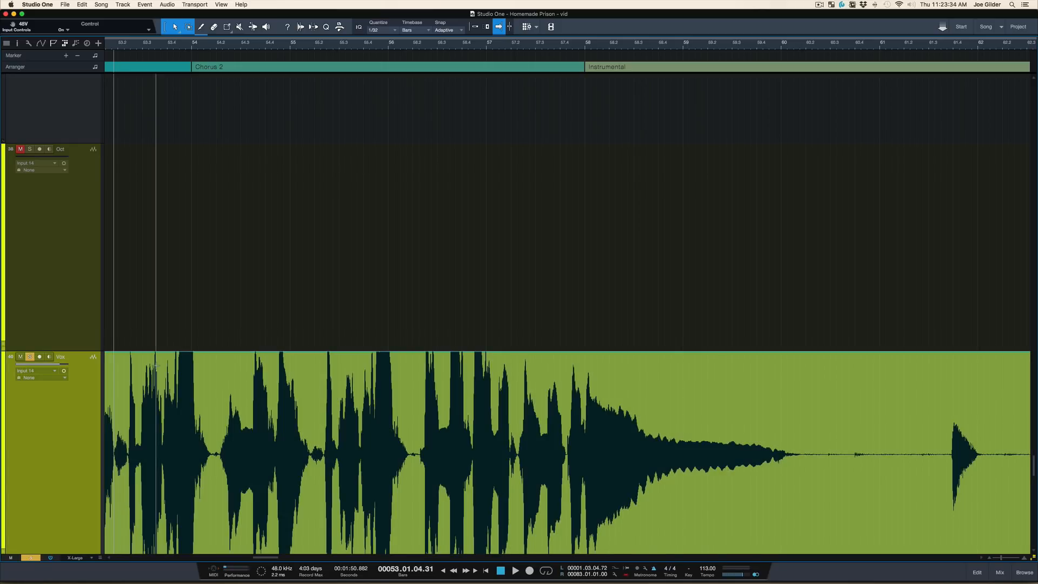
{"action": "key", "text": "space"}
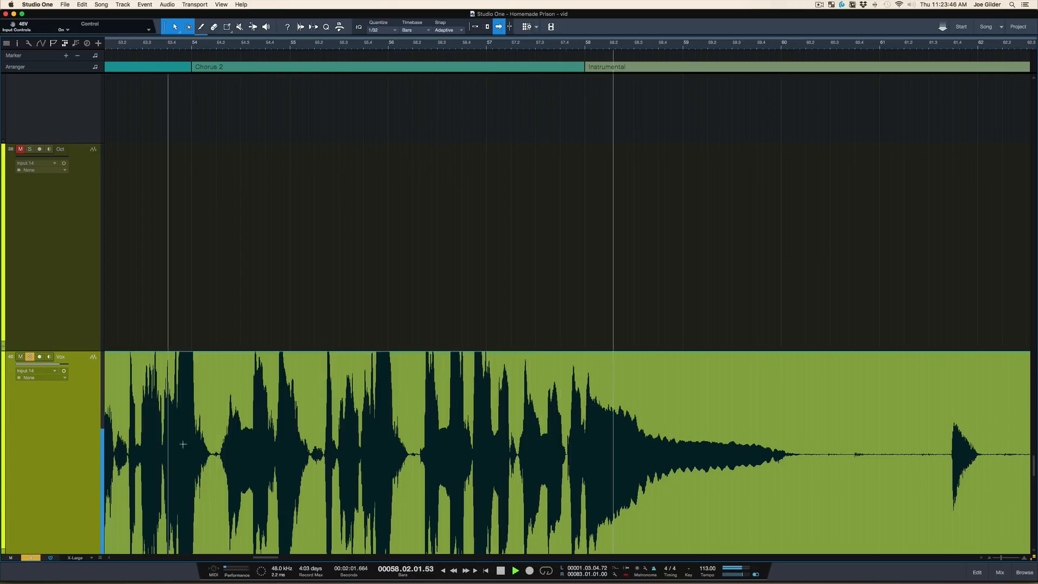
{"action": "key", "text": "space"}
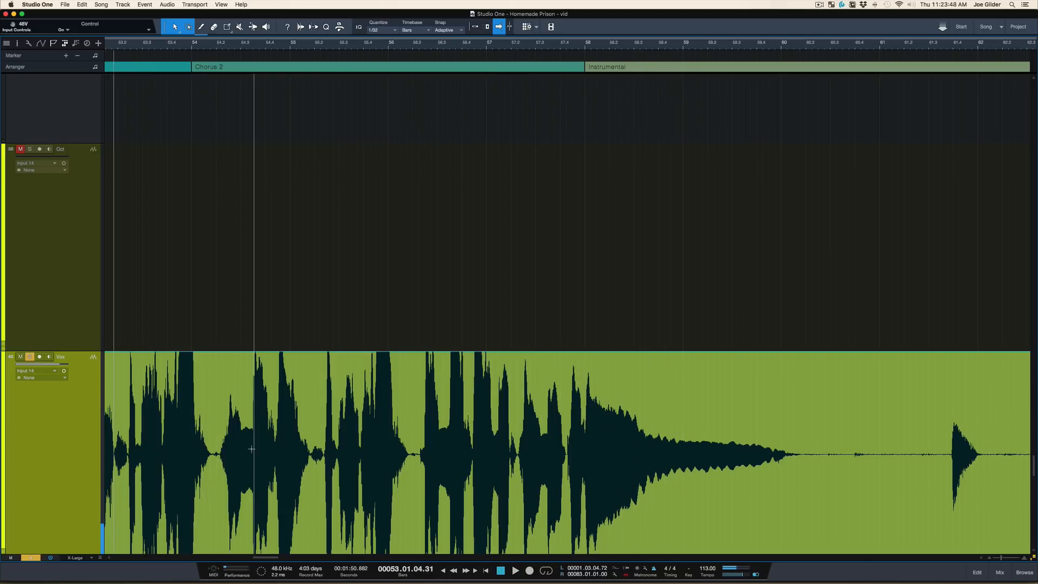
Solo the DBL track together with Vox and select its Chorus 2 event
{"action": "scroll", "coordinate": [201, 430], "scroll_direction": "down", "scroll_amount": 2}
{"action": "scroll", "coordinate": [201, 429], "scroll_direction": "up", "scroll_amount": 2}
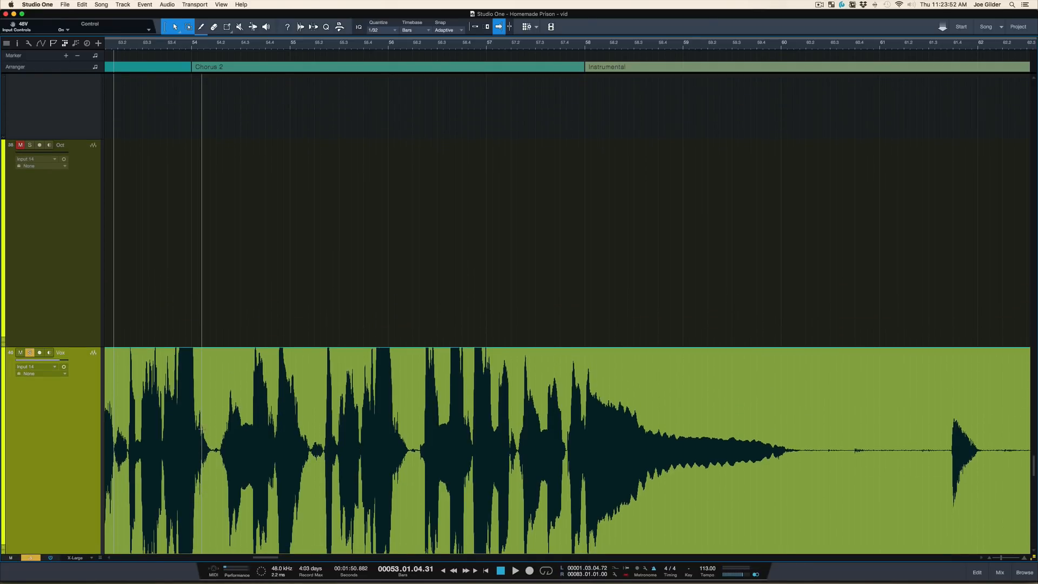
{"action": "scroll", "coordinate": [201, 429], "scroll_direction": "up", "scroll_amount": 1}
{"action": "scroll", "coordinate": [201, 429], "scroll_direction": "down", "scroll_amount": 7}
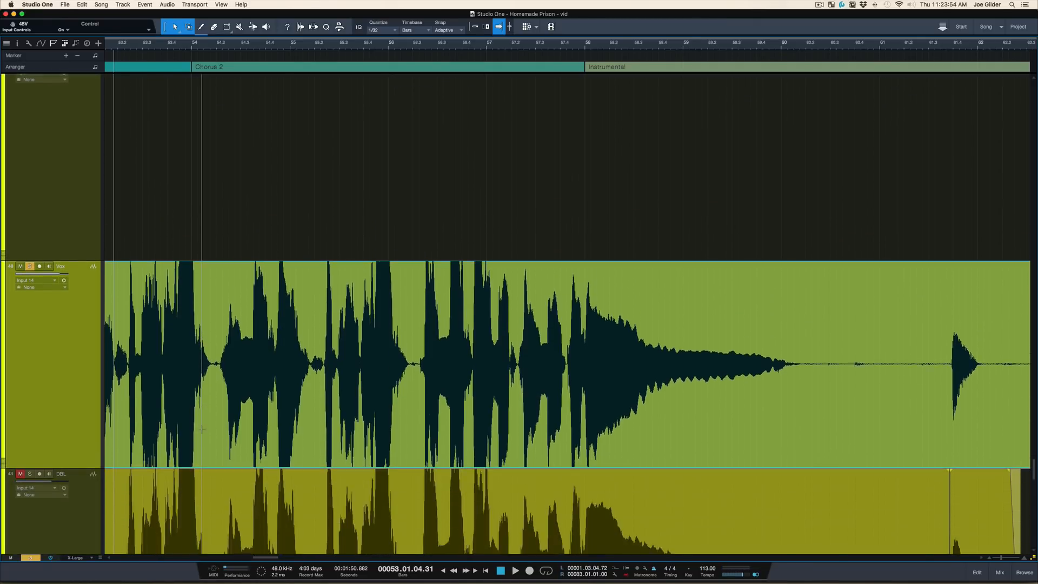
{"action": "left_click", "coordinate": [80, 410]}
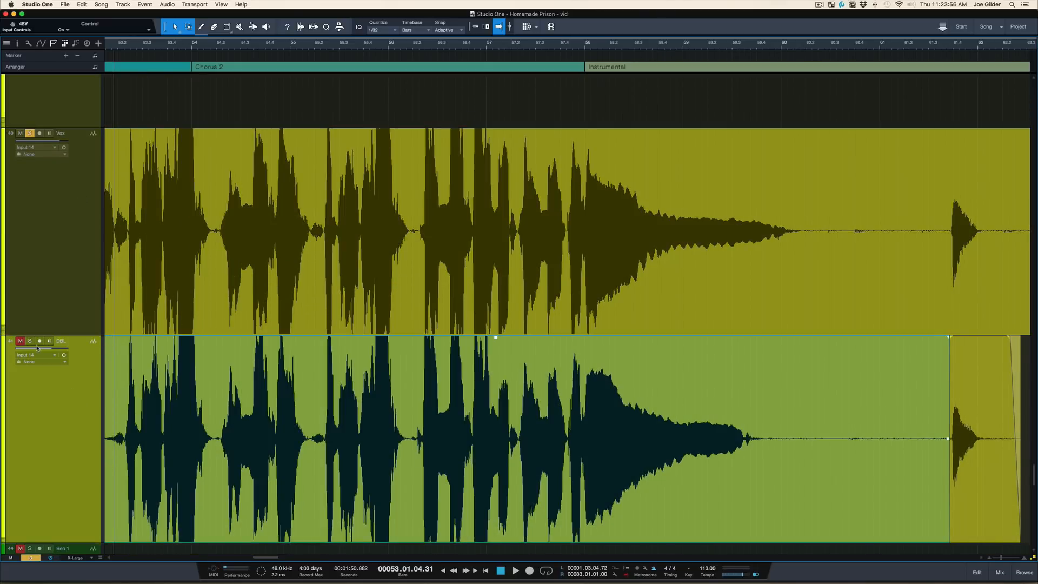
{"action": "left_click", "coordinate": [30, 340]}
{"action": "left_click", "coordinate": [186, 286]}
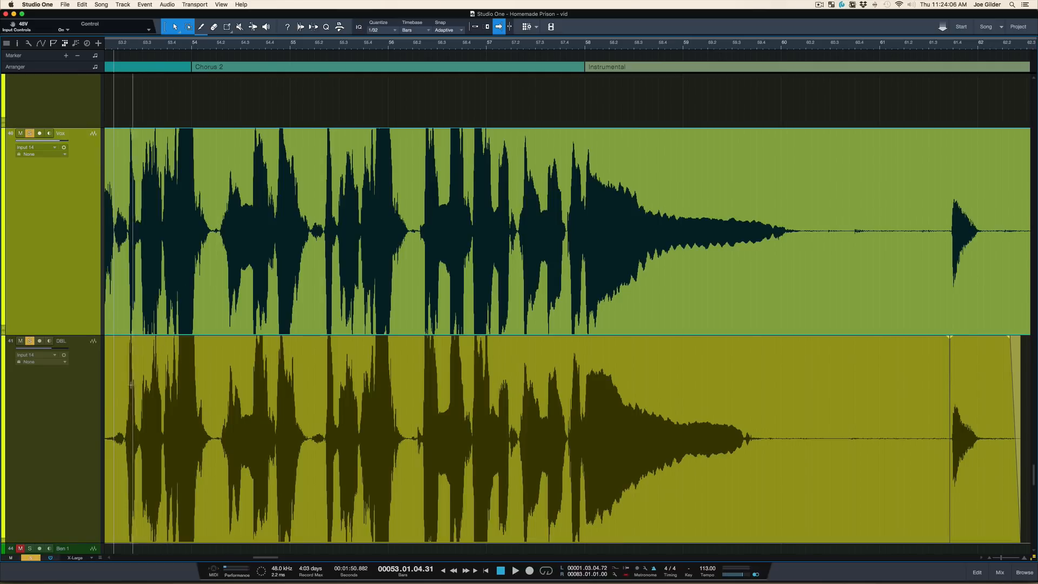
{"action": "left_click", "coordinate": [202, 475]}
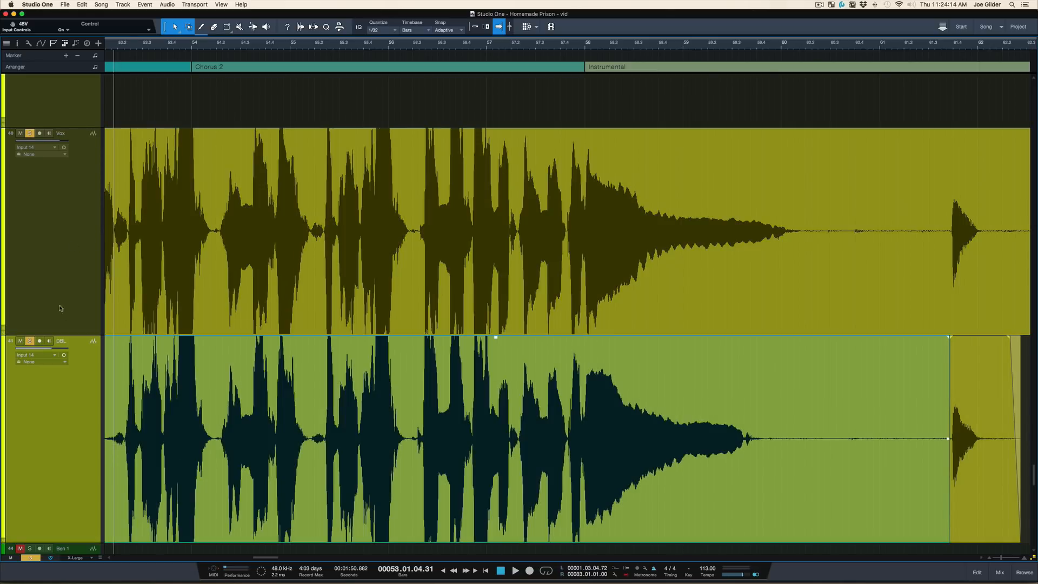
Inspect the DBL channel's settings in the mixer and return to the Vox and DBL tracks in the arrangement
{"action": "key", "text": "F3"}
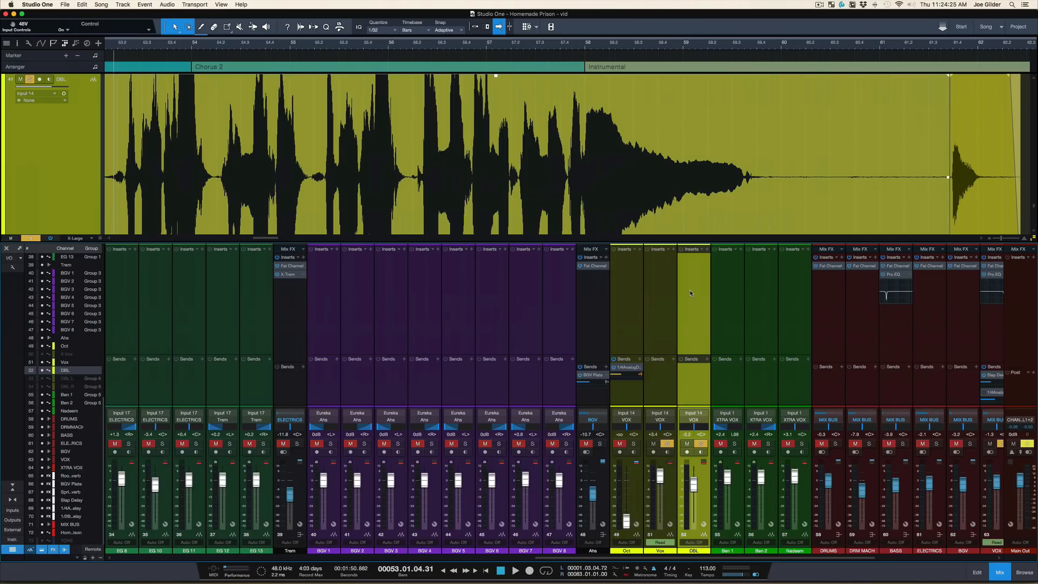
{"action": "key", "text": "F3"}
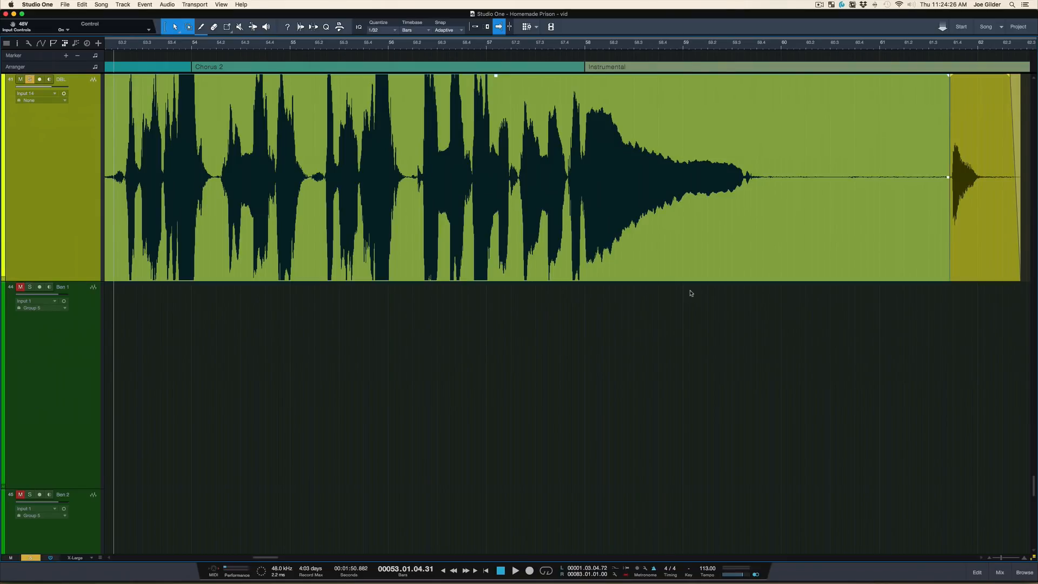
{"action": "scroll", "coordinate": [274, 264], "scroll_direction": "up", "scroll_amount": 5}
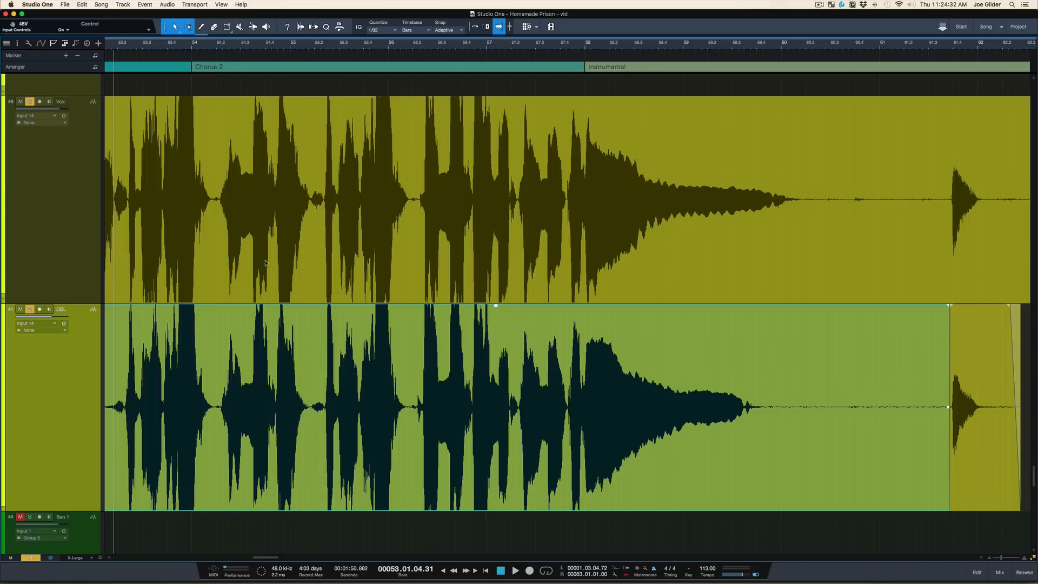
Play the soloed Vox and DBL tracks together through Chorus 2
{"action": "left_click_drag", "start_coordinate": [114, 47], "coordinate": [114, 50]}
{"action": "scroll", "coordinate": [180, 235], "scroll_direction": "up", "scroll_amount": 1}
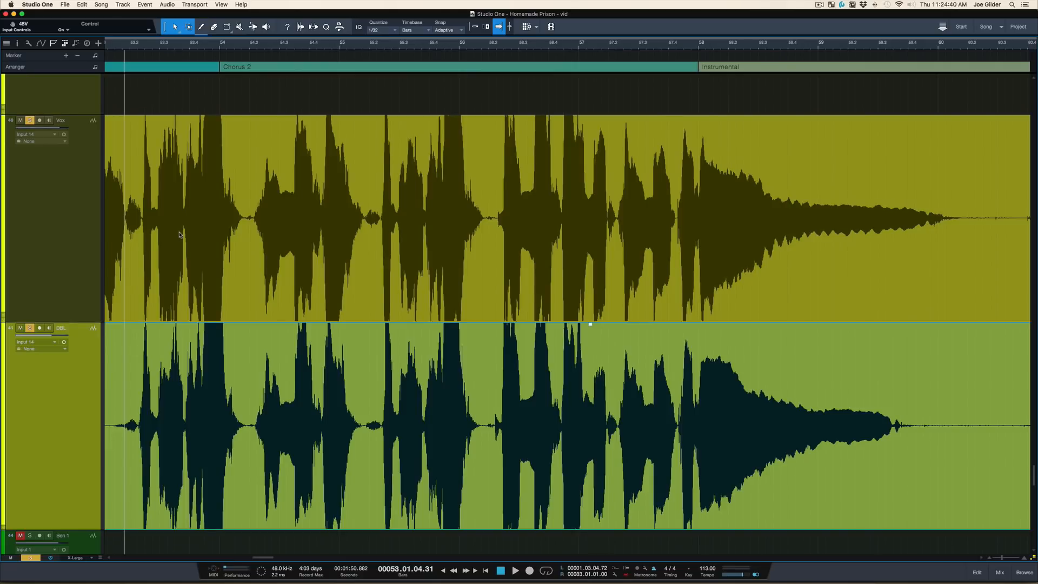
{"action": "key", "text": "space"}
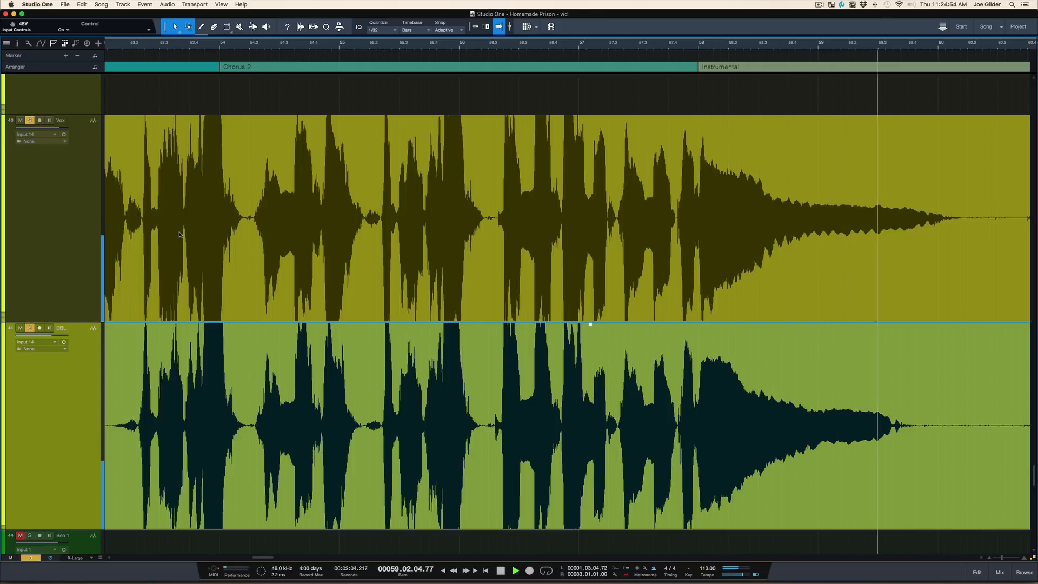
{"action": "key", "text": "space"}
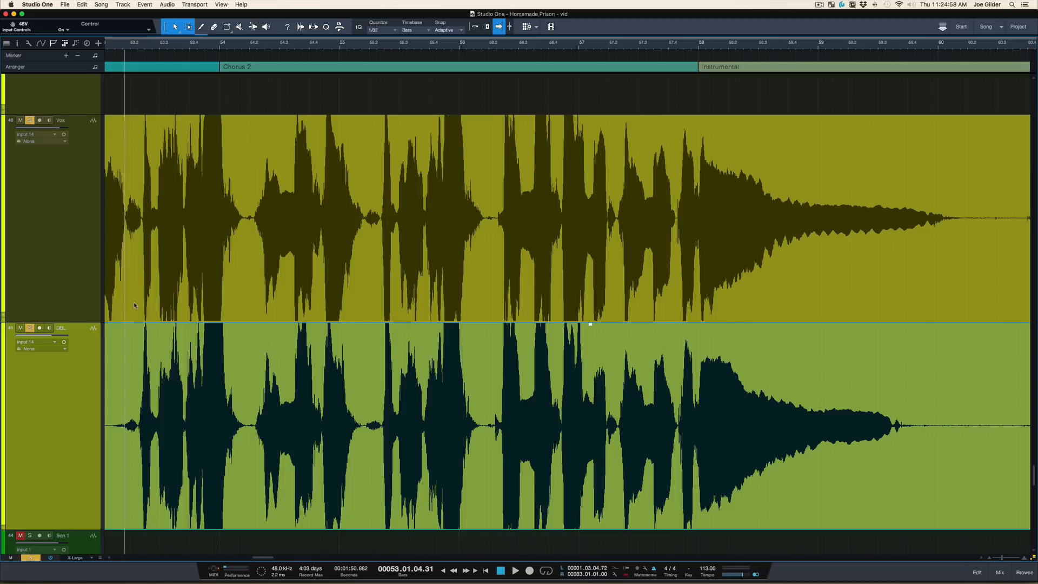
Play Chorus 2 with Vox alone, bringing the DBL track back into solo during playback to compare them
{"action": "left_click", "coordinate": [30, 328]}
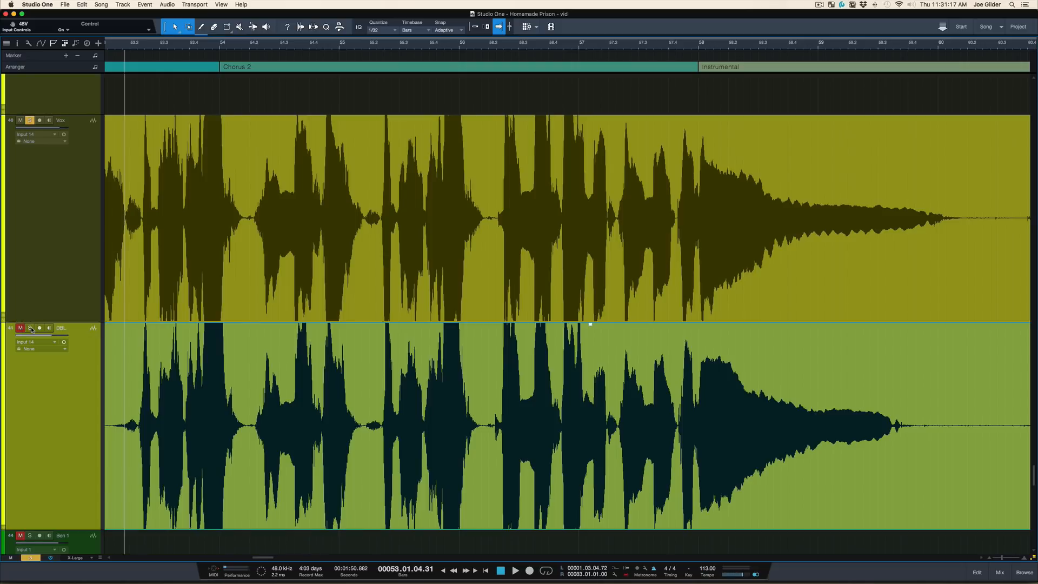
{"action": "key", "text": "space"}
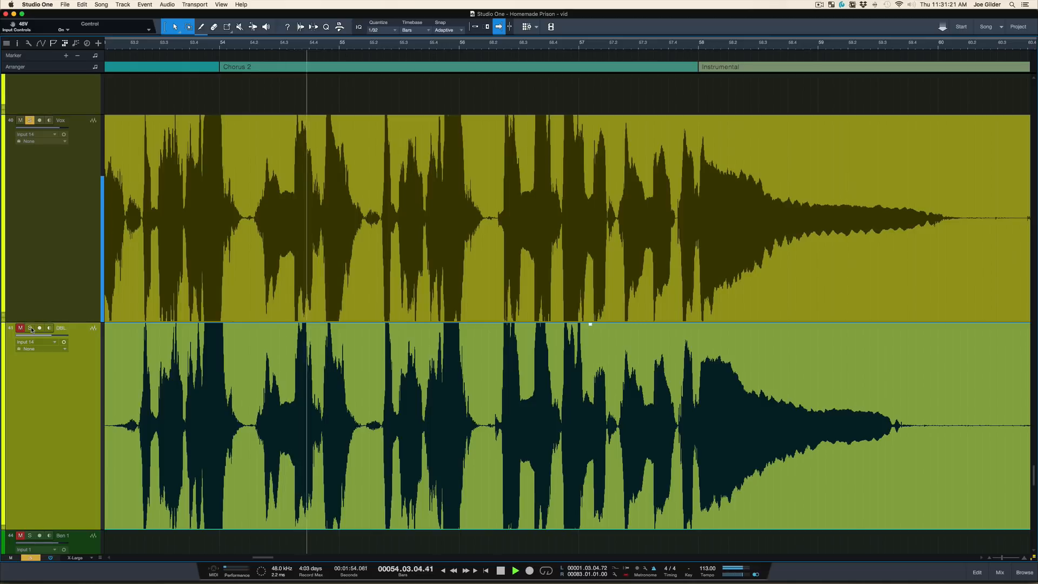
{"action": "left_click", "coordinate": [30, 328]}
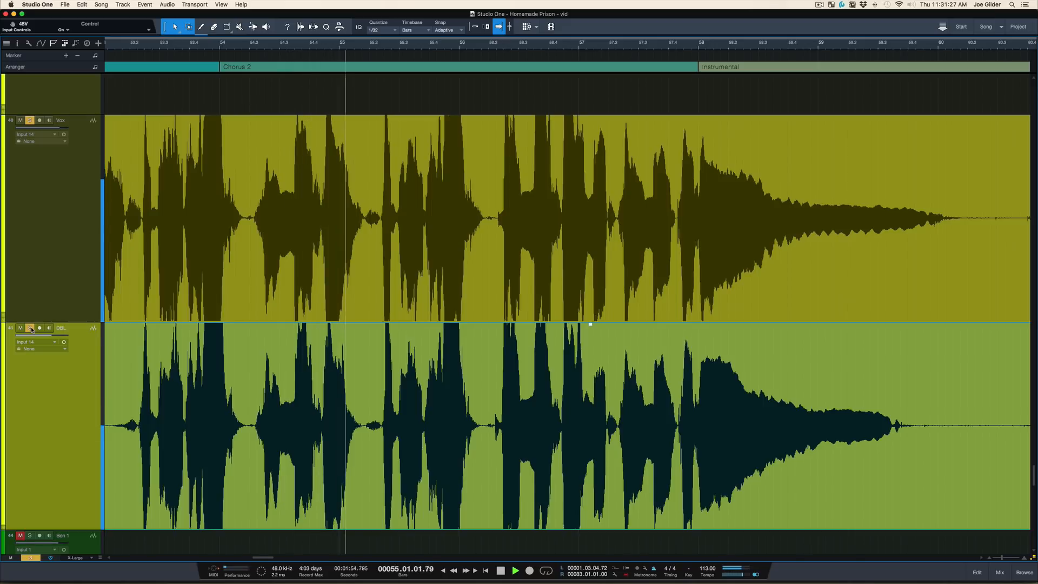
{"action": "key", "text": "space"}
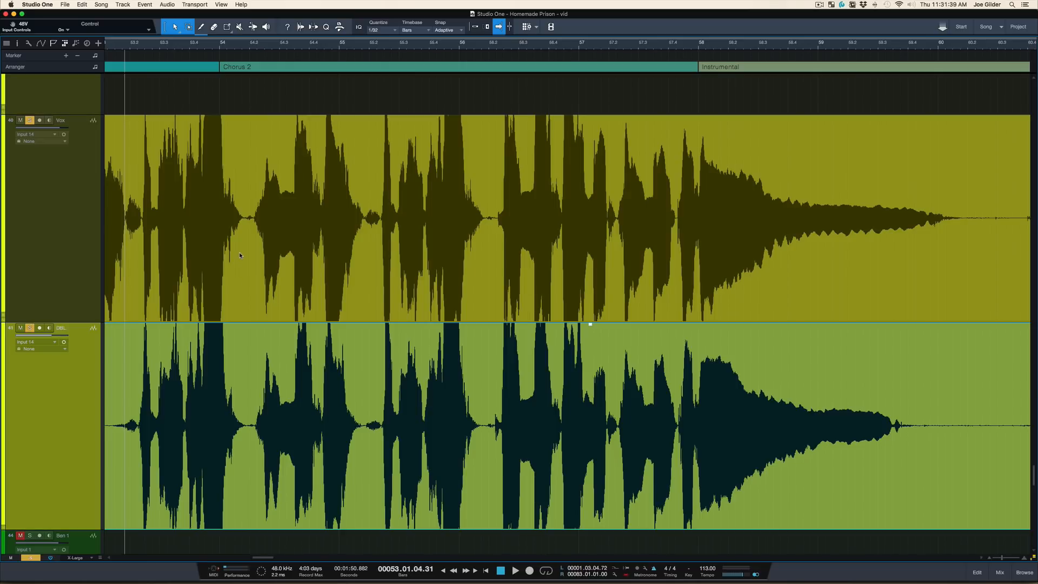
Unhide the DBL L and DBL R tracks in the mixer's channel list and bring them into view in the arrangement
{"action": "key", "text": "F3"}
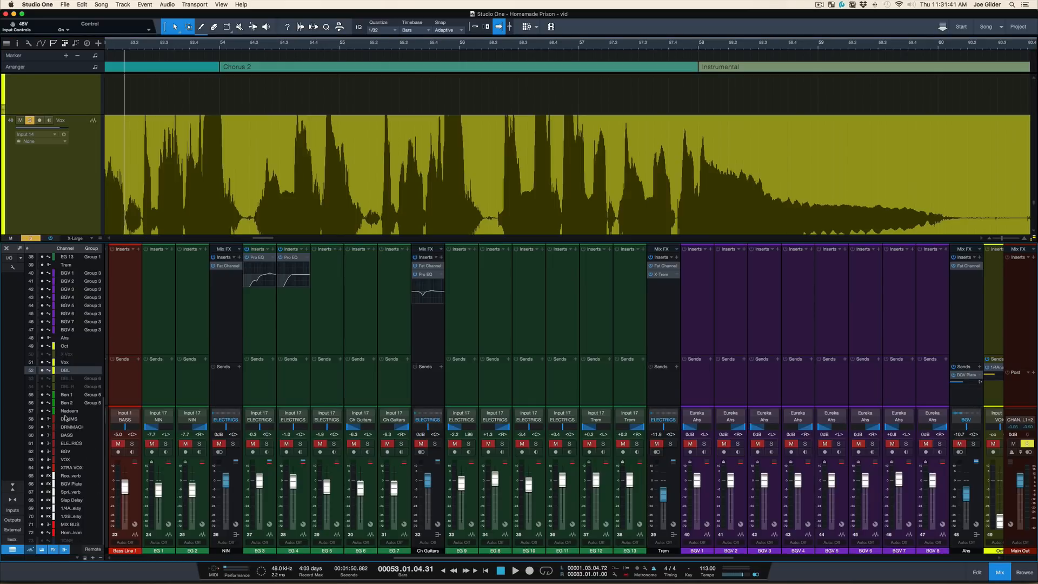
{"action": "left_click", "coordinate": [43, 378]}
{"action": "left_click", "coordinate": [42, 387]}
{"action": "key", "text": "F3"}
{"action": "scroll", "coordinate": [219, 323], "scroll_direction": "down", "scroll_amount": 5}
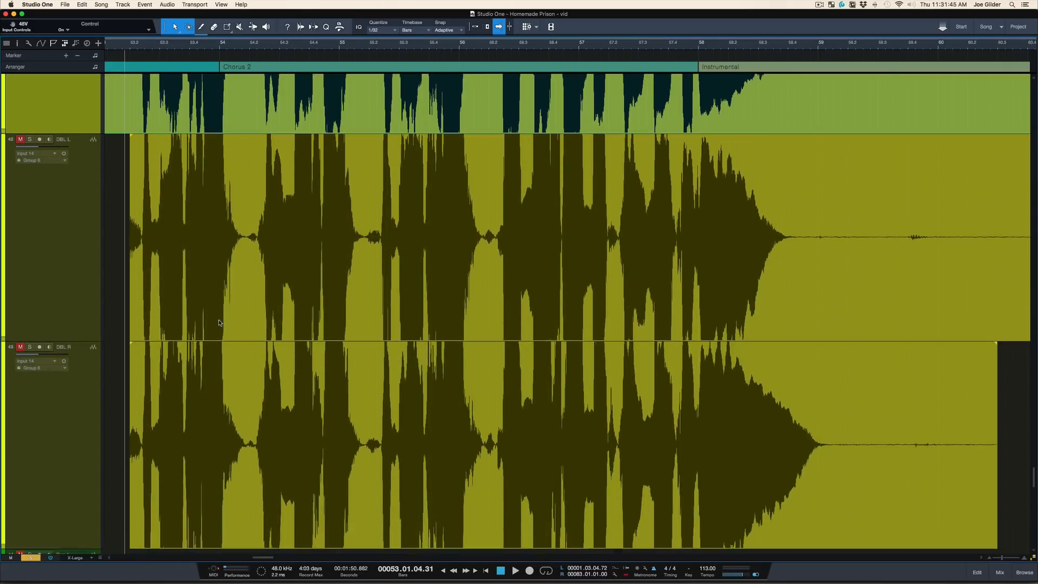
Select and solo the DBL L and DBL R tracks and reduce the track height to Large
{"action": "scroll", "coordinate": [219, 322], "scroll_direction": "down", "scroll_amount": 1}
{"action": "left_click", "coordinate": [74, 398]}
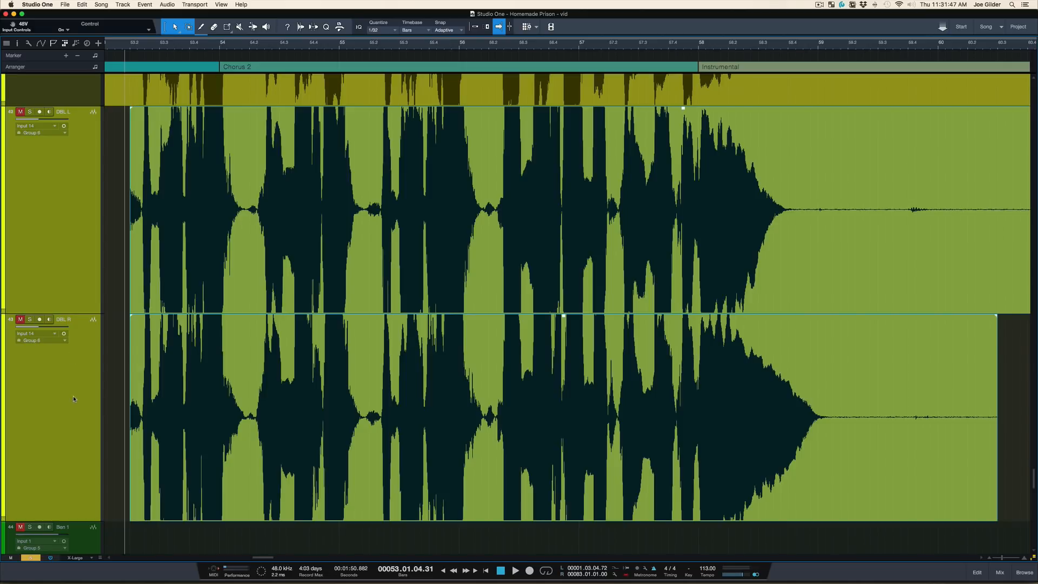
{"action": "key", "text": "s"}
{"action": "key", "text": "shift+w"}
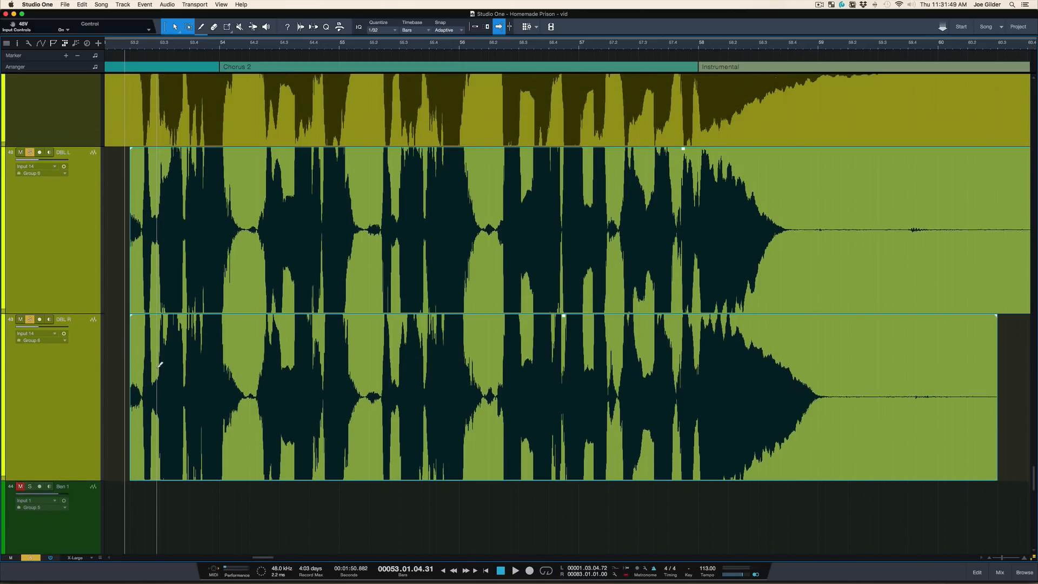
Turn off solo on the Vox and DBL tracks, leaving DBL L and DBL R soloed
{"action": "scroll", "coordinate": [161, 288], "scroll_direction": "up", "scroll_amount": 3}
{"action": "left_click", "coordinate": [67, 238]}
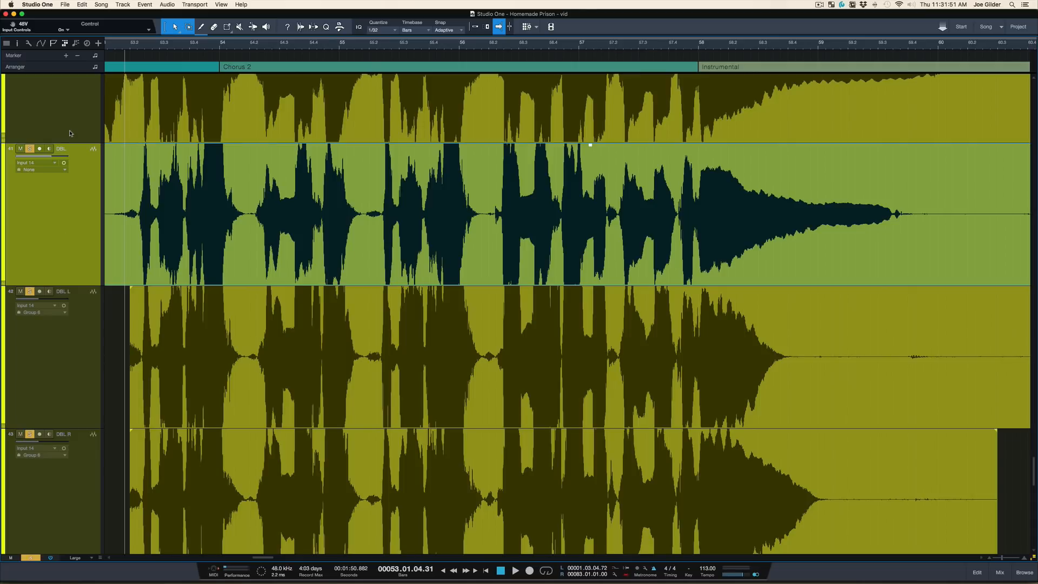
{"action": "scroll", "coordinate": [175, 200], "scroll_direction": "down", "scroll_amount": 2}
{"action": "scroll", "coordinate": [175, 200], "scroll_direction": "down", "scroll_amount": 1}
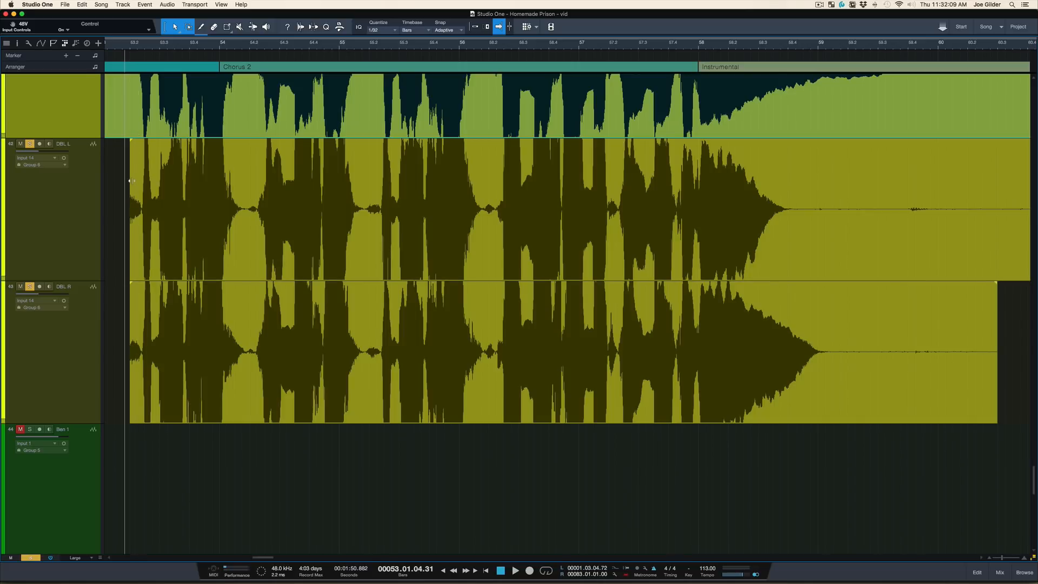
{"action": "scroll", "coordinate": [147, 244], "scroll_direction": "up", "scroll_amount": 5}
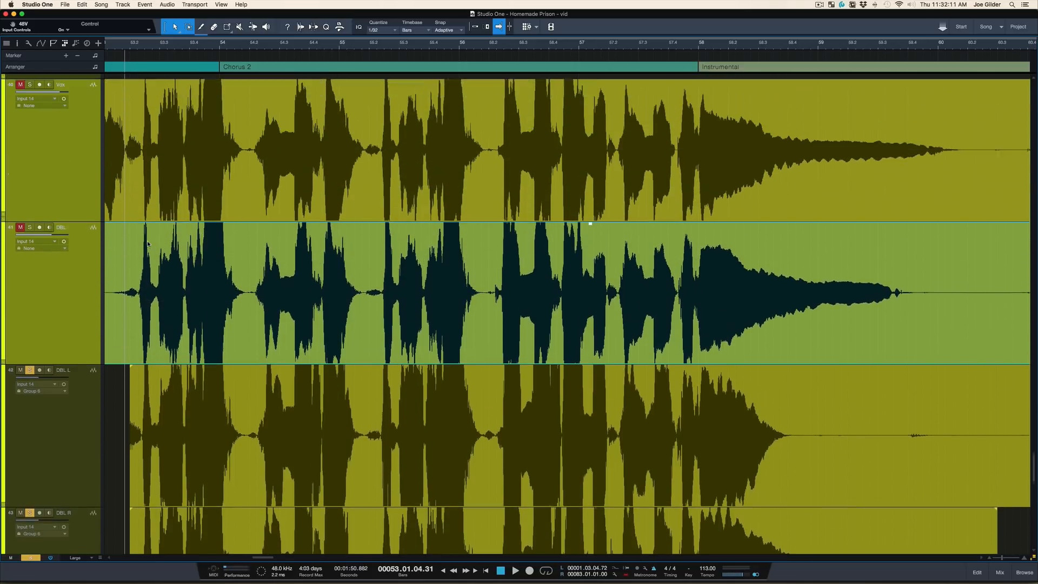
Select the DBL L and DBL R tracks and play them on their own through Chorus 2
{"action": "scroll", "coordinate": [54, 168], "scroll_direction": "down", "scroll_amount": 5}
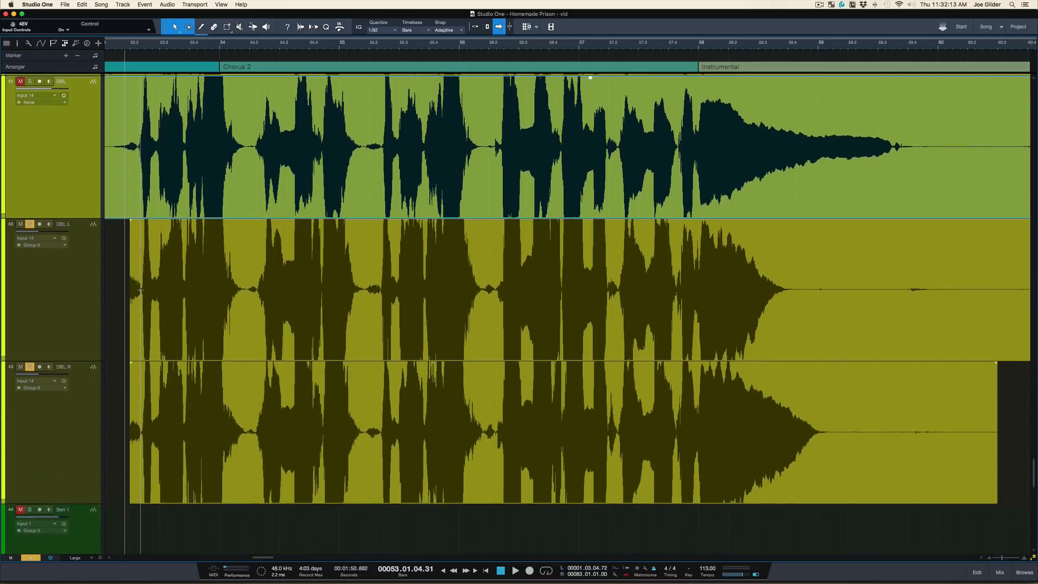
{"action": "left_click", "coordinate": [51, 171]}
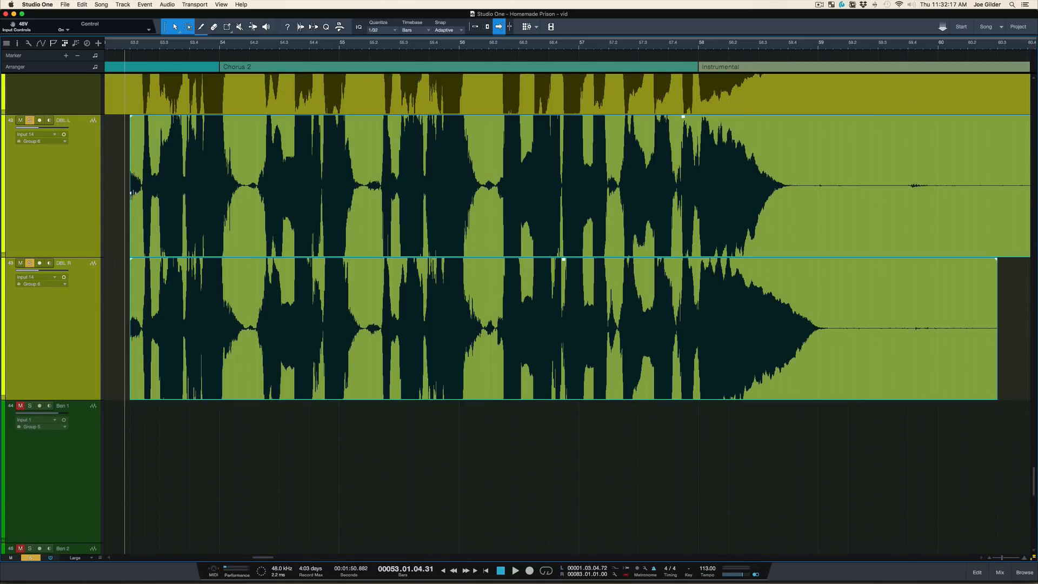
{"action": "key", "text": "space"}
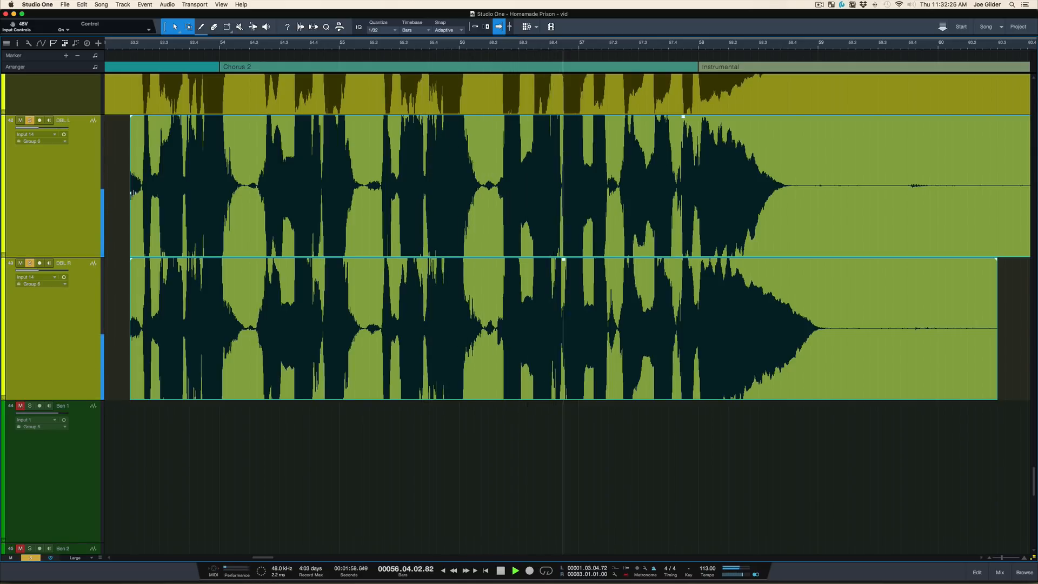
{"action": "key", "text": "space"}
Compare the panning, levels and output routing of the Vox, DBL, DBL L and DBL R channels in the mixer
{"action": "key", "text": "F3"}
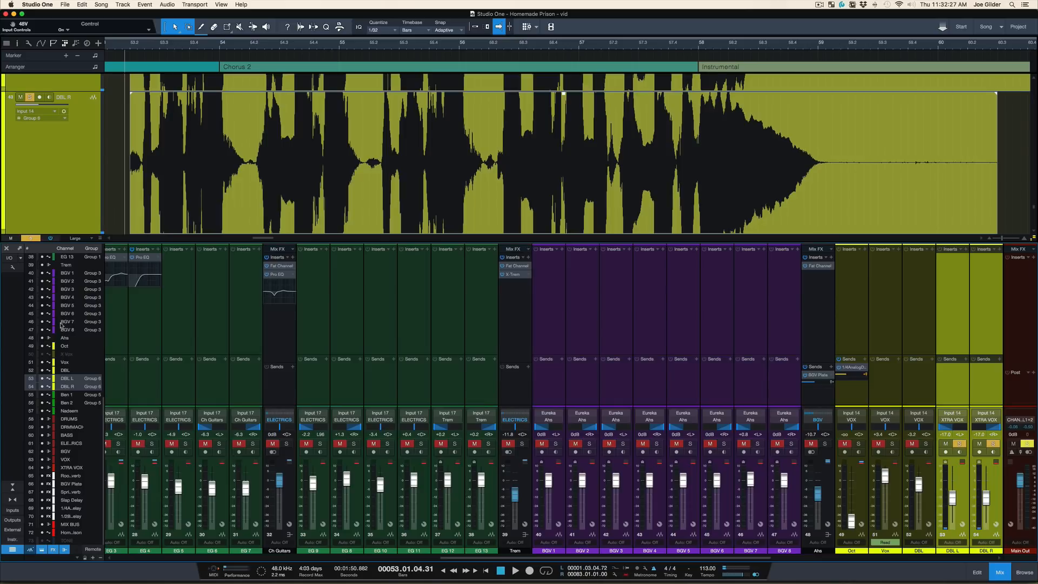
{"action": "scroll", "coordinate": [887, 341], "scroll_direction": "right", "scroll_amount": 5}
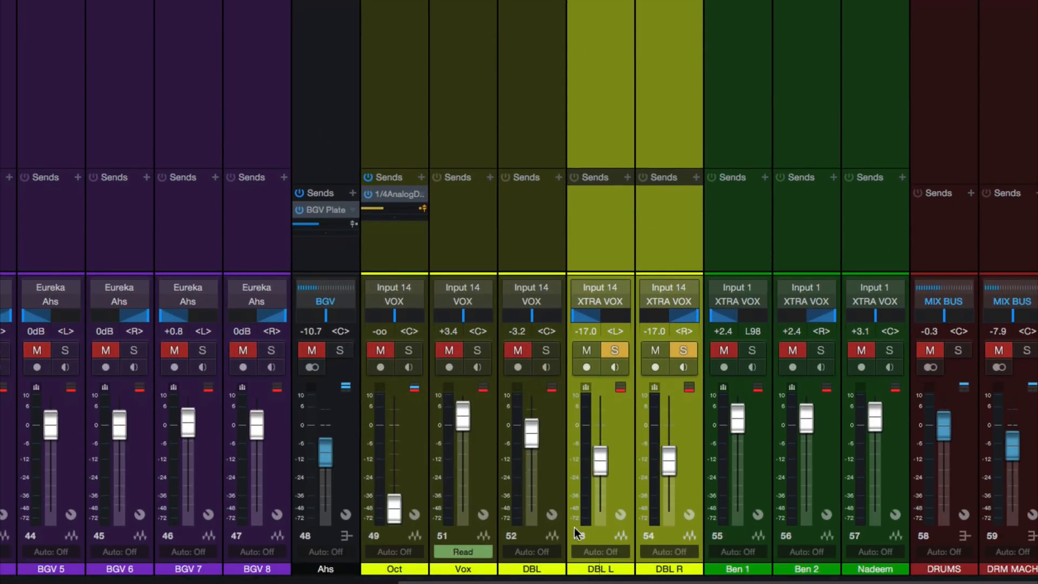
{"action": "left_click", "coordinate": [465, 267]}
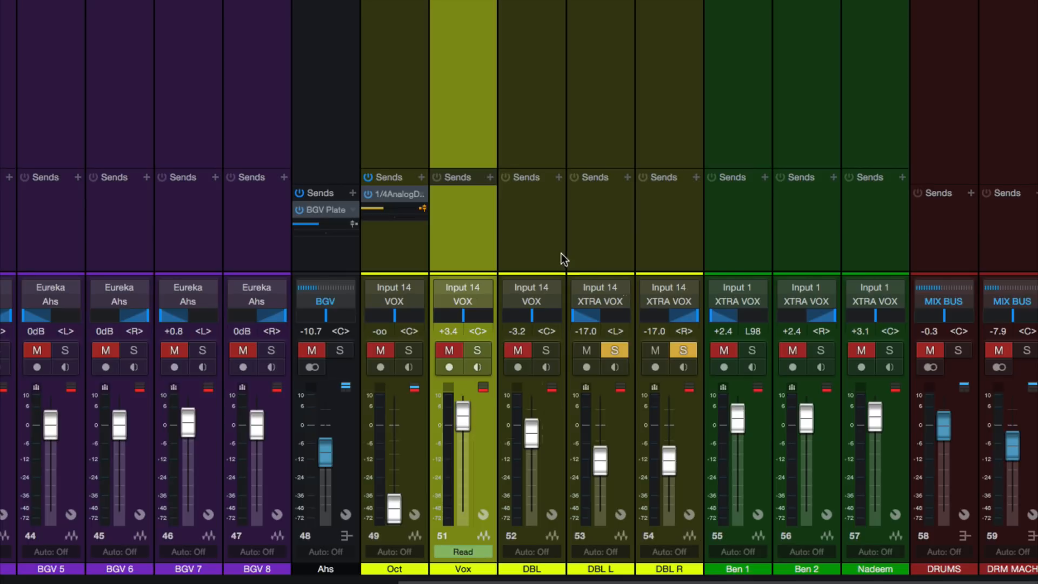
{"action": "left_click", "coordinate": [535, 270]}
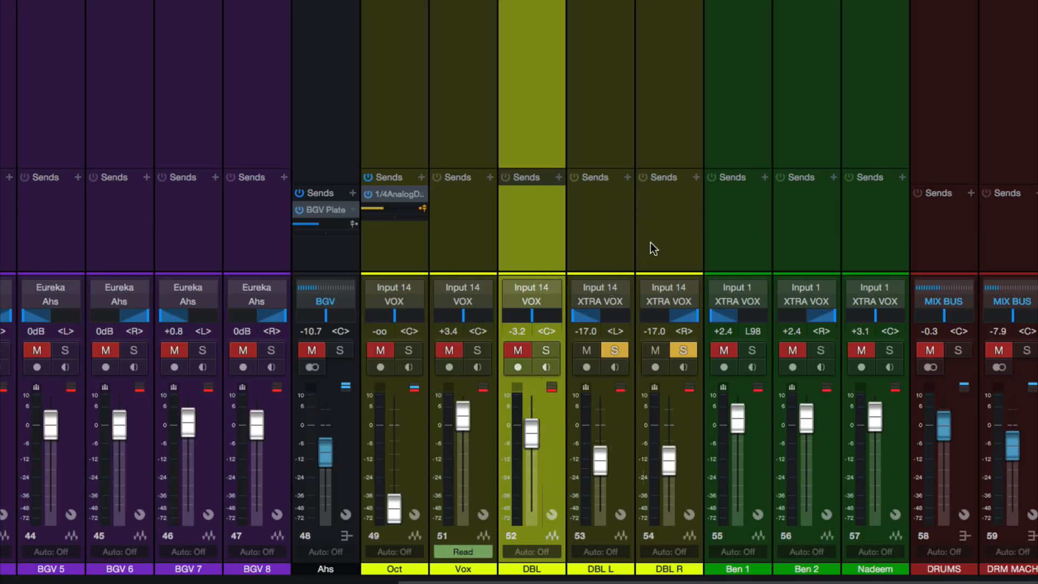
{"action": "left_click", "coordinate": [621, 245]}
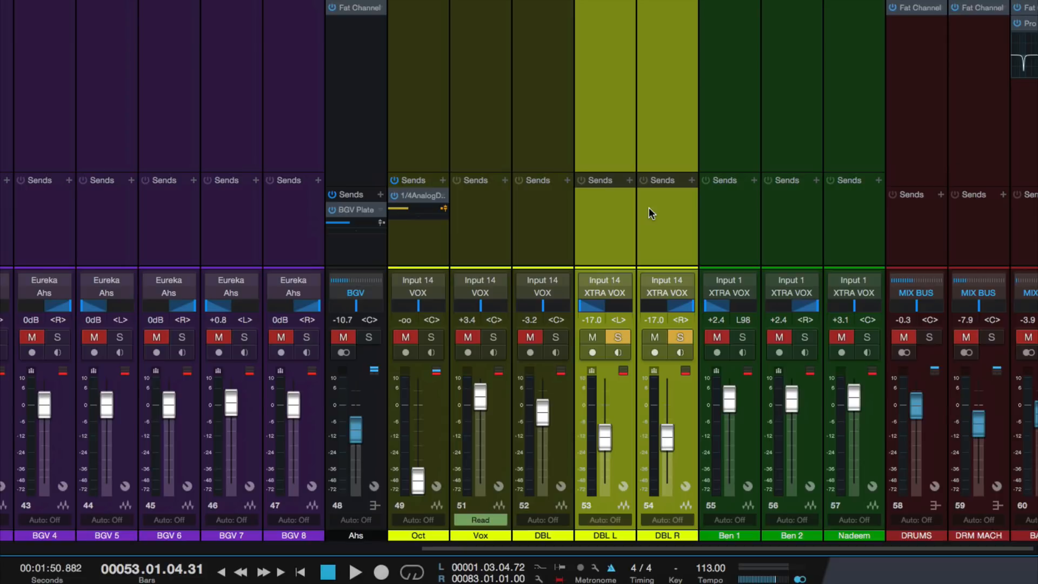
{"action": "key", "text": "F3"}
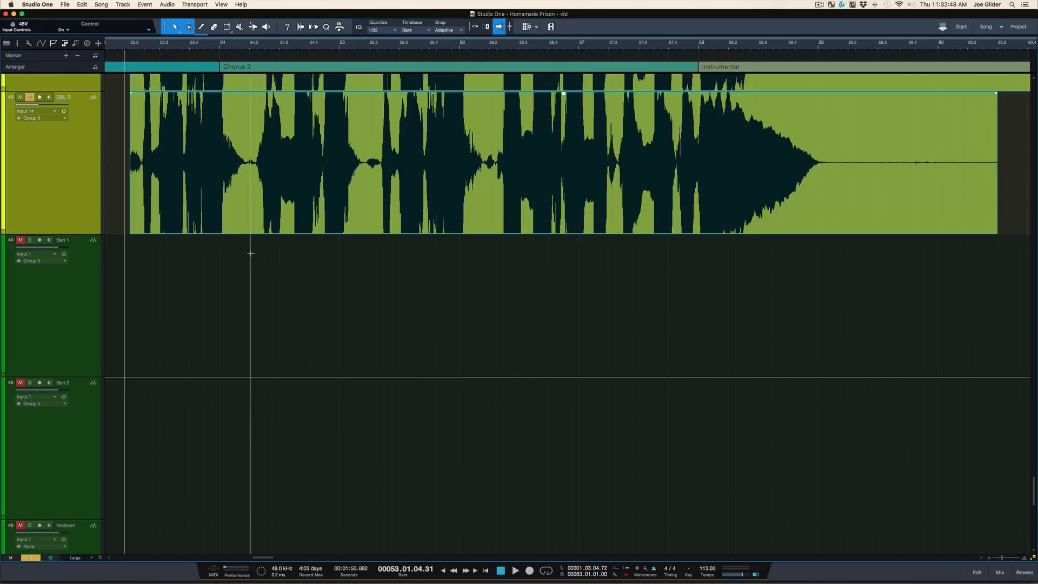
Select the Vox and DBL tracks and solo only those two, leaving DBL L and DBL R out
{"action": "scroll", "coordinate": [251, 253], "scroll_direction": "up", "scroll_amount": 5}
{"action": "scroll", "coordinate": [251, 253], "scroll_direction": "up", "scroll_amount": 4}
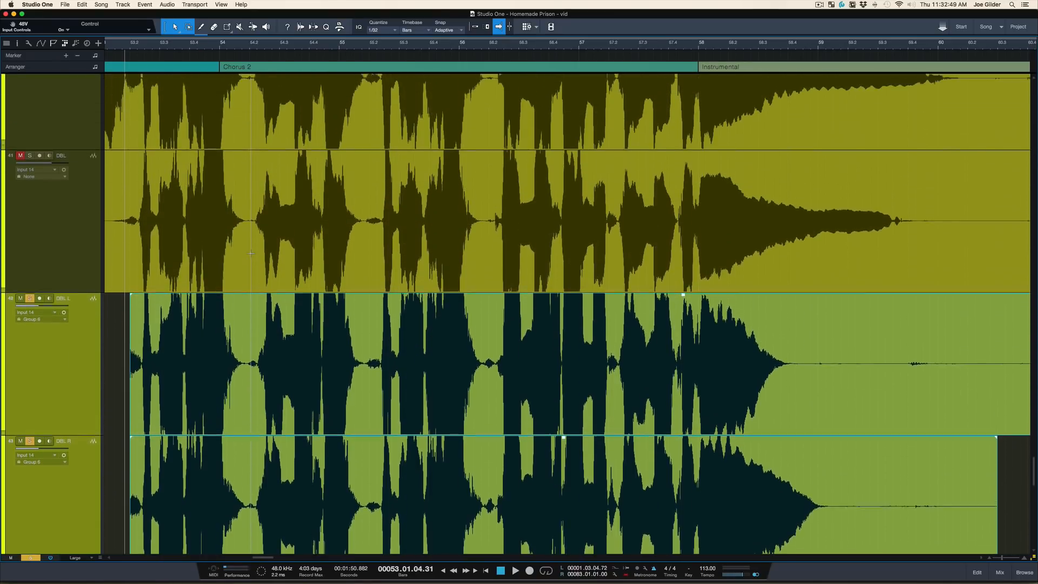
{"action": "scroll", "coordinate": [179, 367], "scroll_direction": "up", "scroll_amount": 2}
{"action": "scroll", "coordinate": [179, 367], "scroll_direction": "up", "scroll_amount": 2}
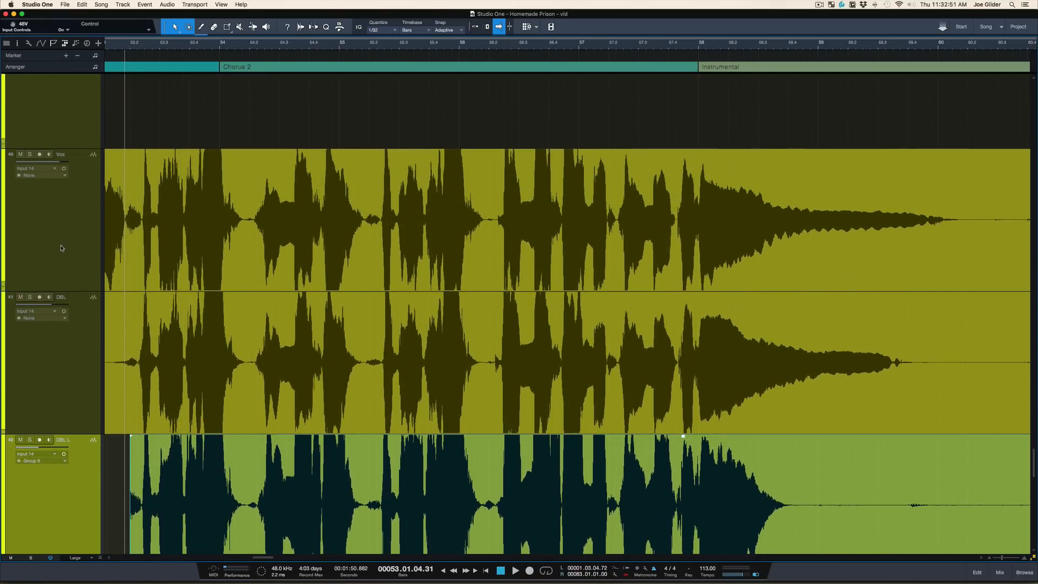
{"action": "left_click", "coordinate": [75, 246]}
{"action": "left_click", "coordinate": [70, 380]}
{"action": "key", "text": "s"}
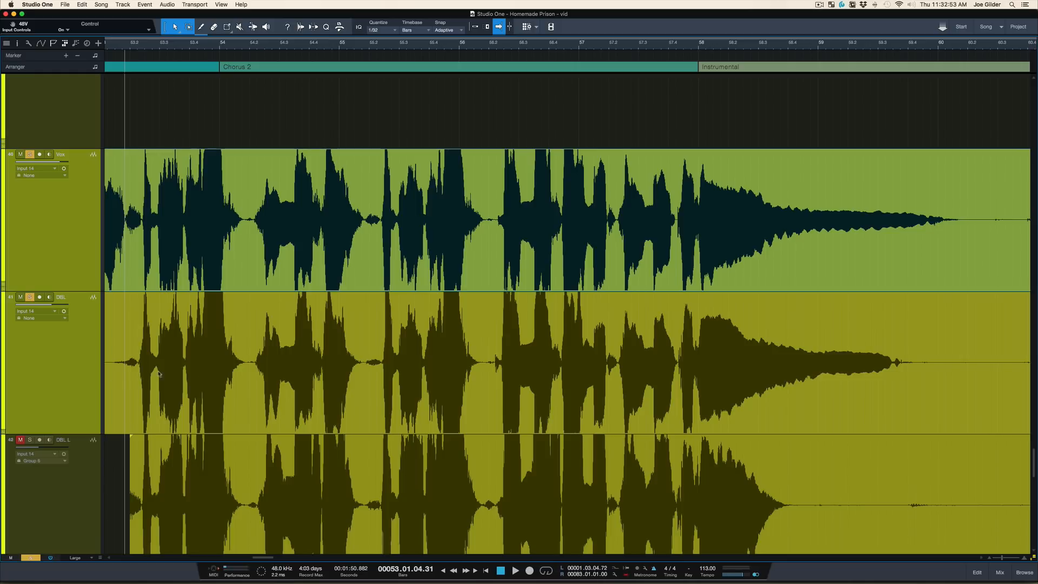
Play Chorus 2 with Vox and DBL, bring in DBL L and DBL R by soloing them during playback, and stop after the chorus
{"action": "scroll", "coordinate": [266, 370], "scroll_direction": "down", "scroll_amount": 4}
{"action": "scroll", "coordinate": [230, 384], "scroll_direction": "up", "scroll_amount": 1}
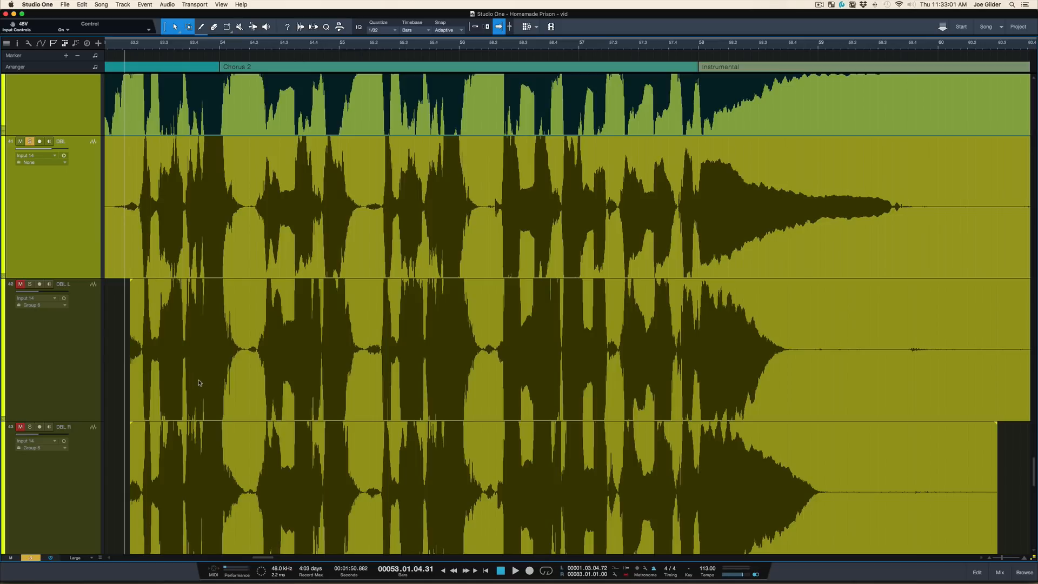
{"action": "key", "text": "space"}
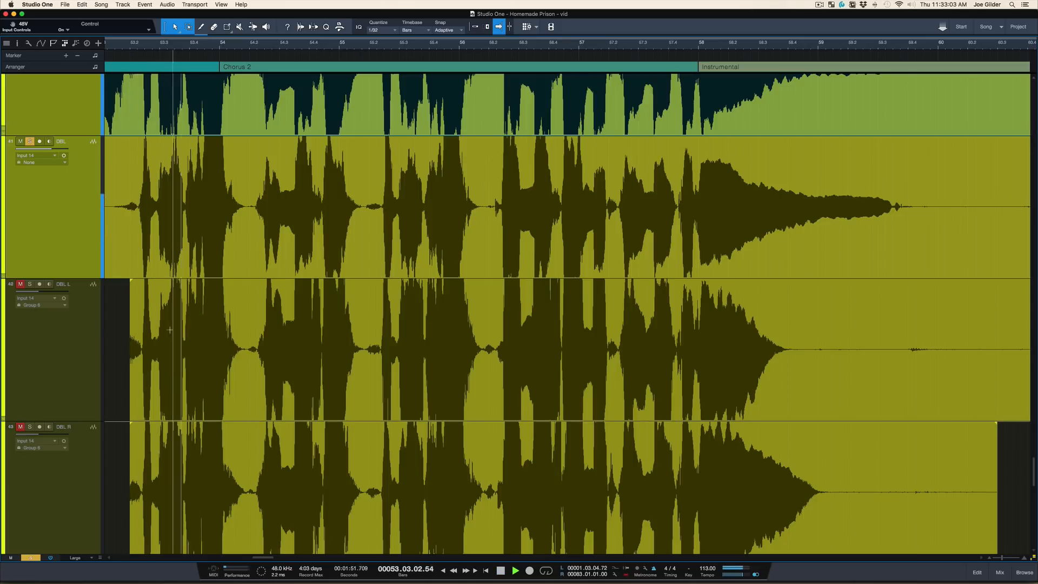
{"action": "left_click", "coordinate": [27, 349]}
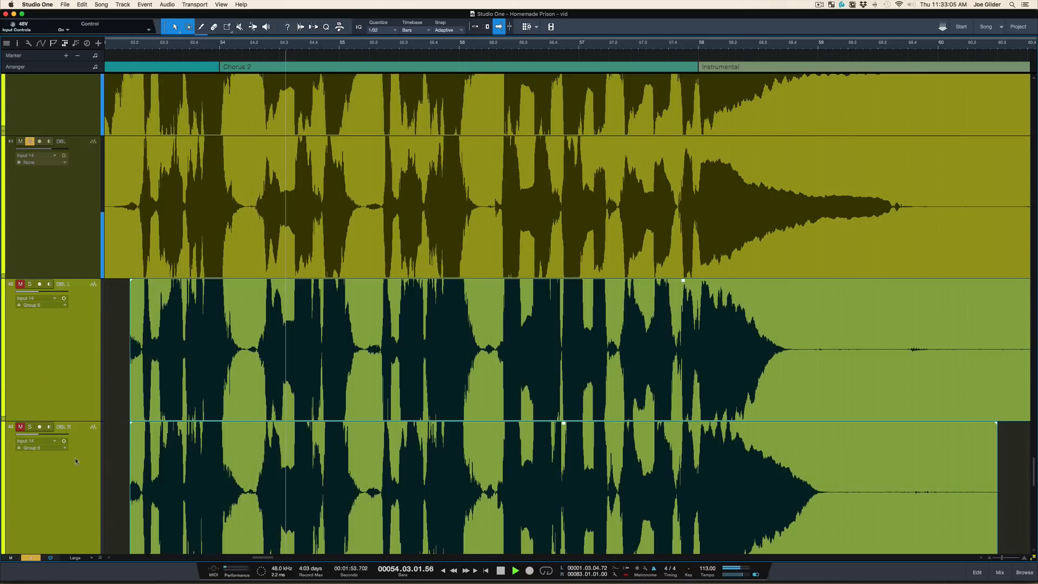
{"action": "key", "text": "m"}
{"action": "key", "text": "s"}
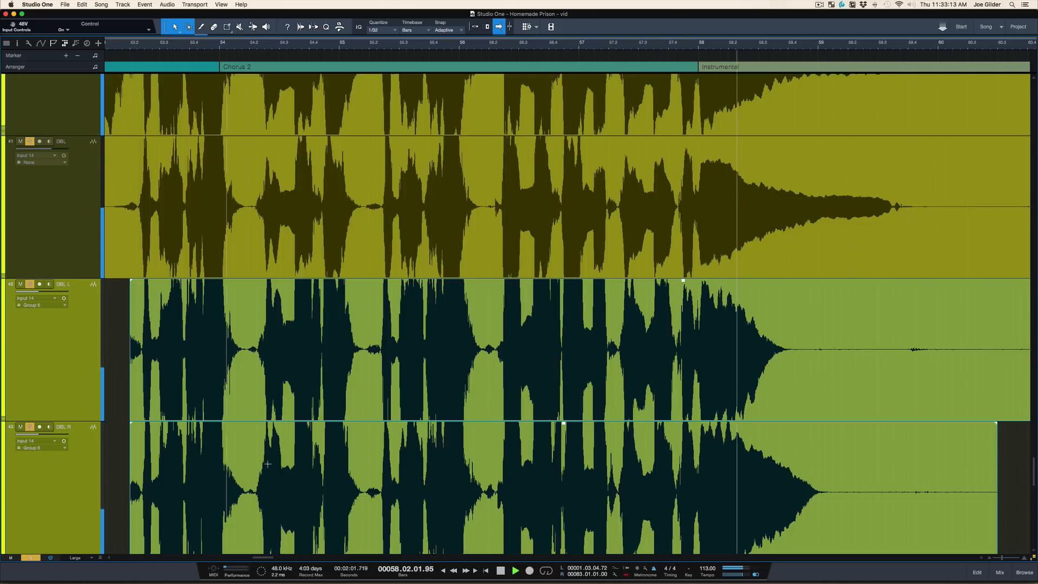
{"action": "key", "text": "space"}
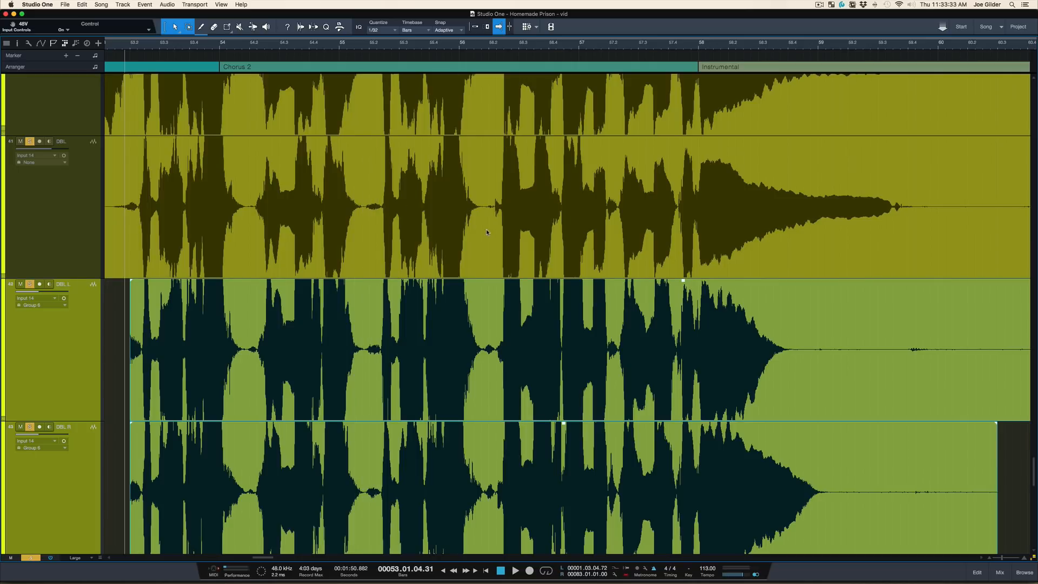
Reduce the track height to Medium and clear the solos on Vox, DBL, DBL L and DBL R
{"action": "scroll", "coordinate": [423, 306], "scroll_direction": "down", "scroll_amount": 5}
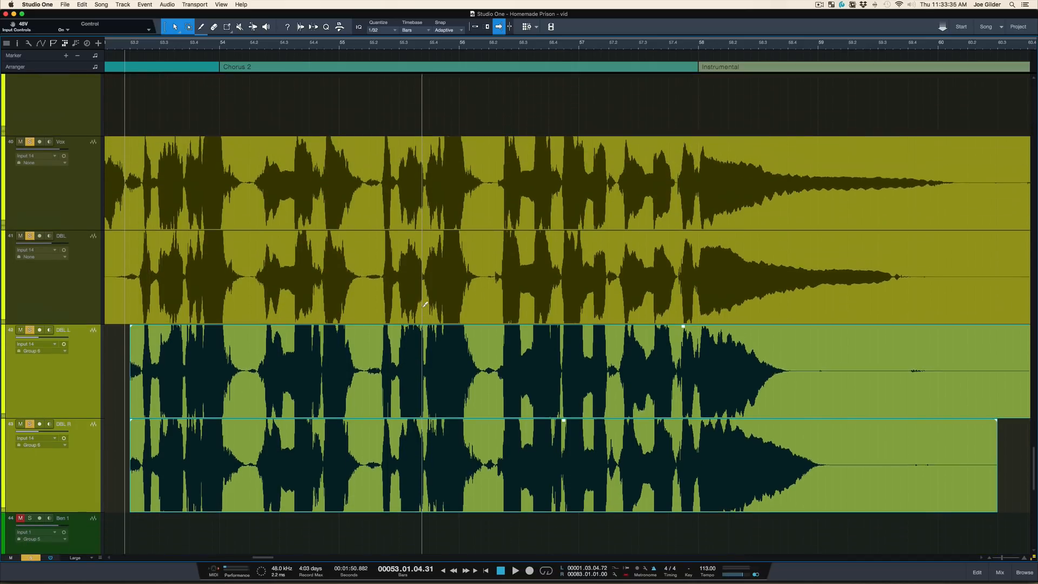
{"action": "scroll", "coordinate": [425, 305], "scroll_direction": "down", "scroll_amount": 1}
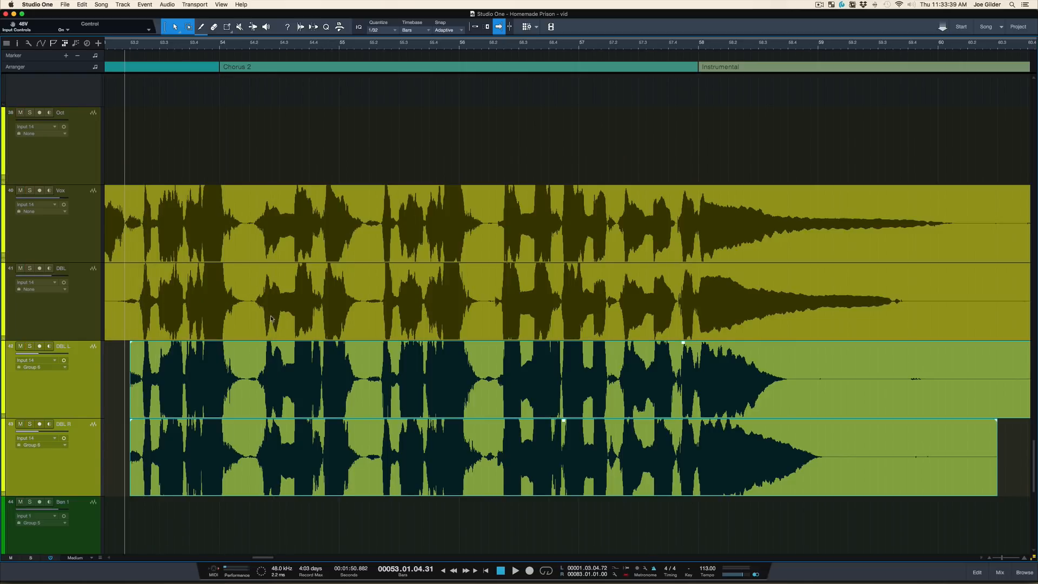
{"action": "scroll", "coordinate": [271, 317], "scroll_direction": "down", "scroll_amount": 10}
{"action": "scroll", "coordinate": [272, 318], "scroll_direction": "up", "scroll_amount": 10}
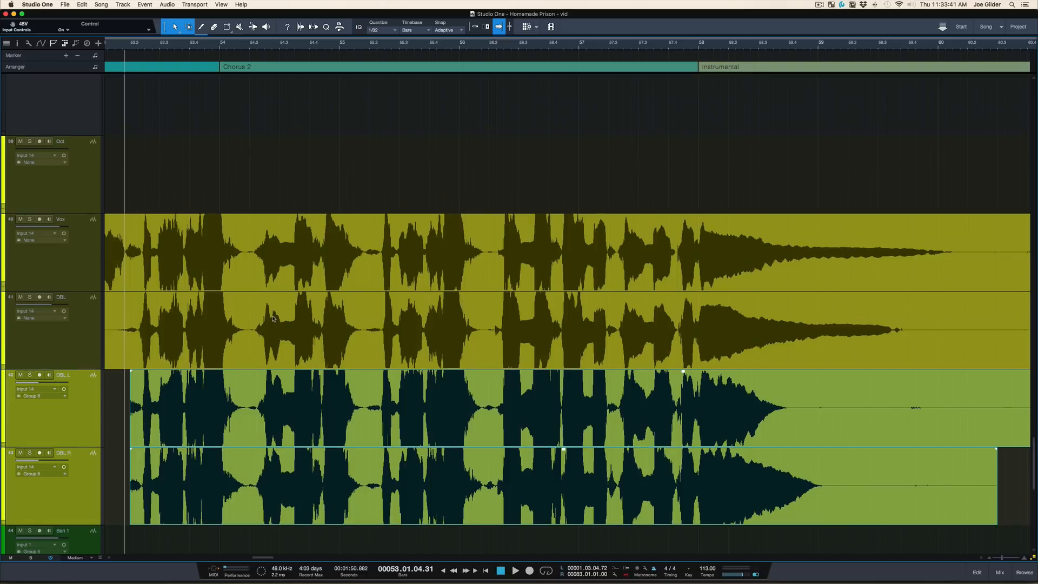
Play Chorus 2 with all four vocal tracks in the full mix and stop in the Instrumental section
{"action": "scroll", "coordinate": [207, 297], "scroll_direction": "left", "scroll_amount": 3}
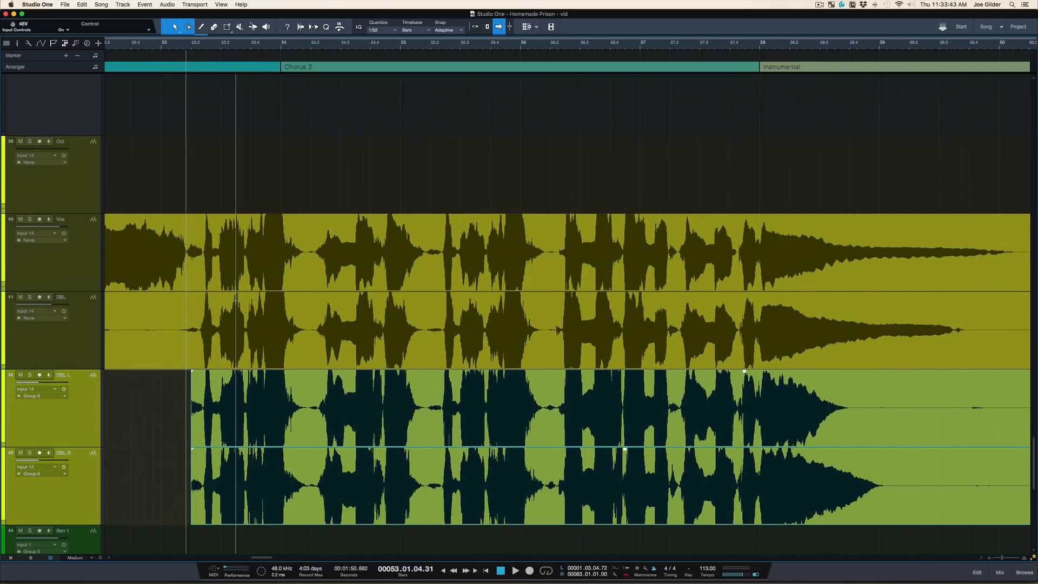
{"action": "scroll", "coordinate": [218, 296], "scroll_direction": "left", "scroll_amount": 1}
{"action": "scroll", "coordinate": [237, 296], "scroll_direction": "left", "scroll_amount": 1}
{"action": "scroll", "coordinate": [237, 296], "scroll_direction": "left", "scroll_amount": 3}
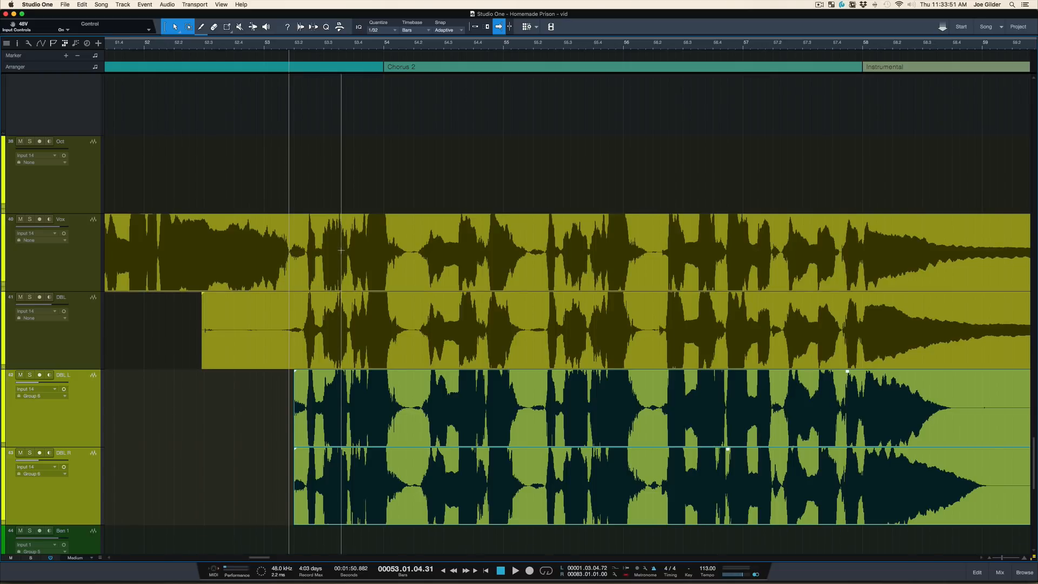
{"action": "key", "text": "space"}
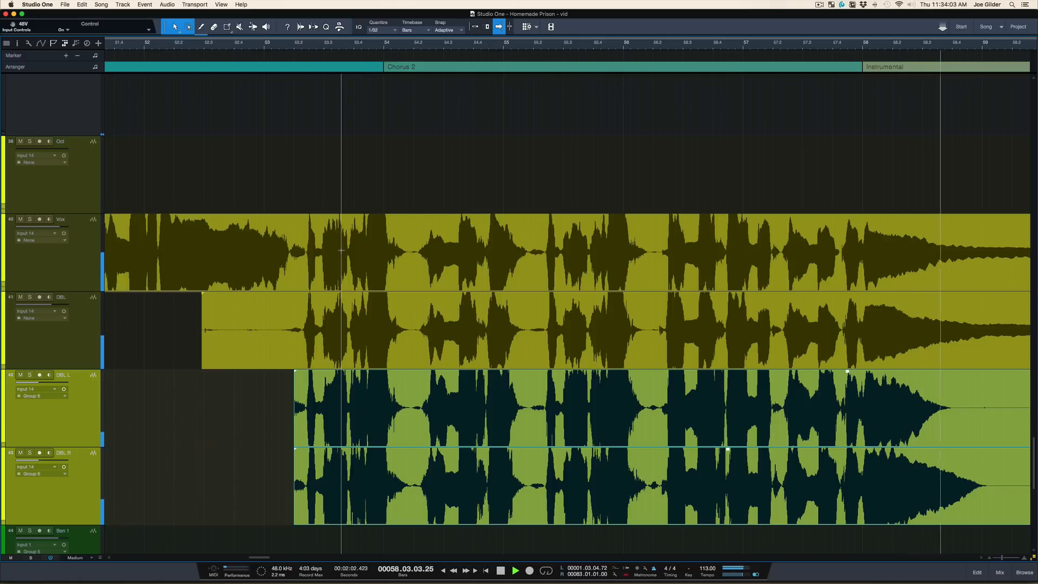
{"action": "key", "text": "space"}
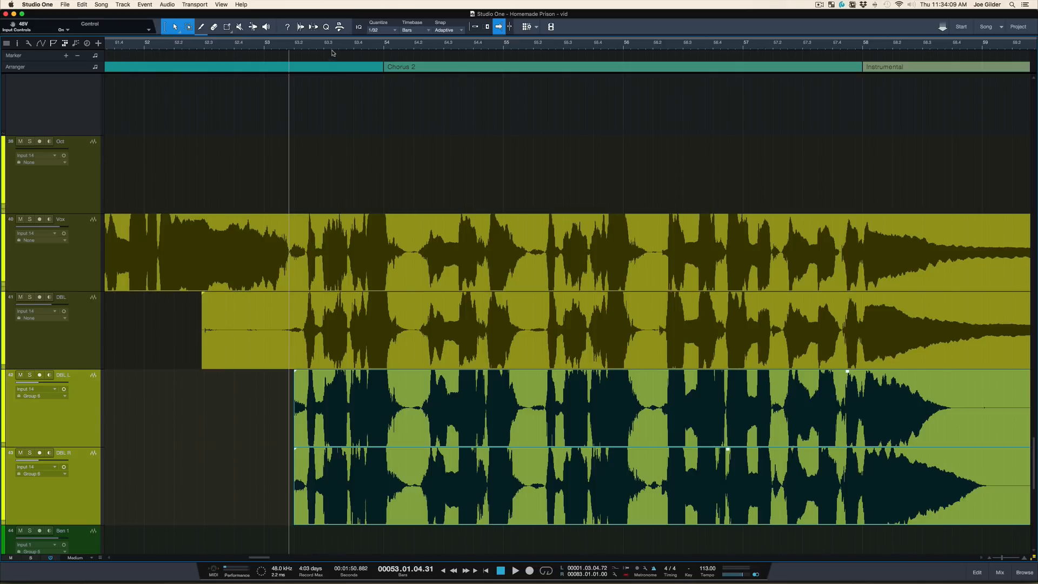
Show the arrangement from before Chorus 2 to Chorus 3, select the DBL track's Chorus 2 event and start playback of the full mix
{"action": "scroll", "coordinate": [330, 43], "scroll_direction": "down", "scroll_amount": 4}
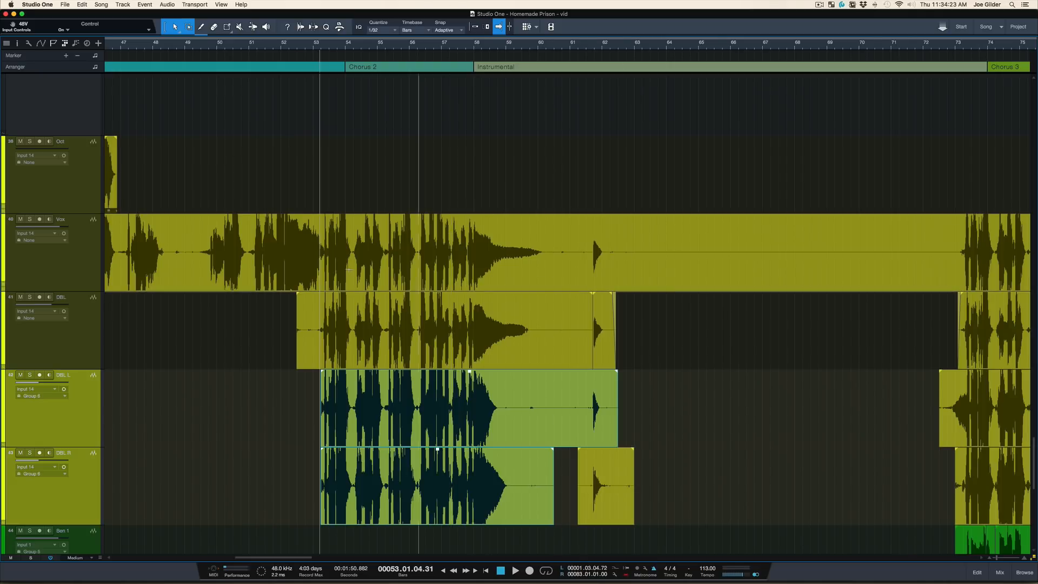
{"action": "left_click", "coordinate": [350, 349]}
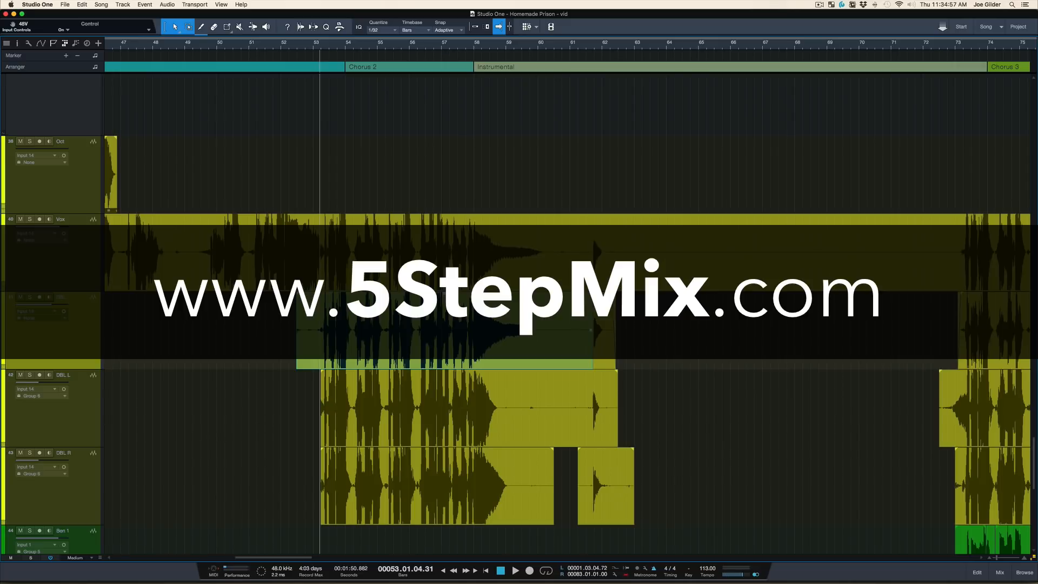
{"action": "key", "text": "space"}
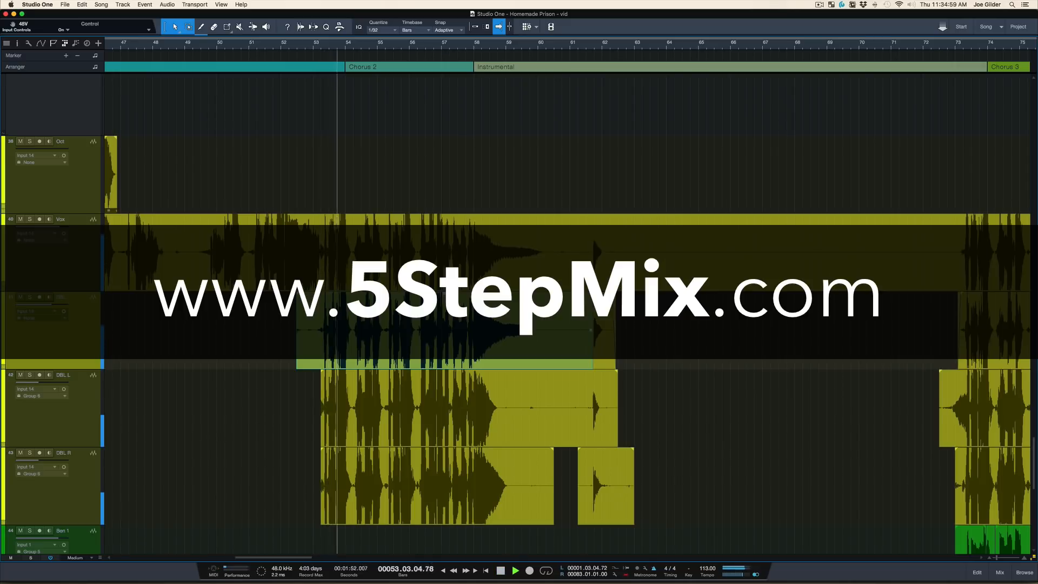